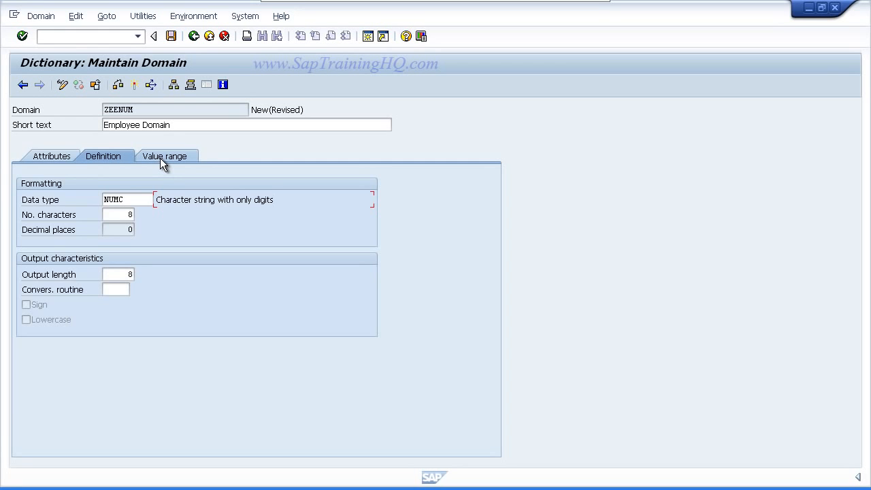
- Review the domain's value range without restricting it and save domain ZEENUM as a local object
{"action": "left_click", "coordinate": [160, 158]}
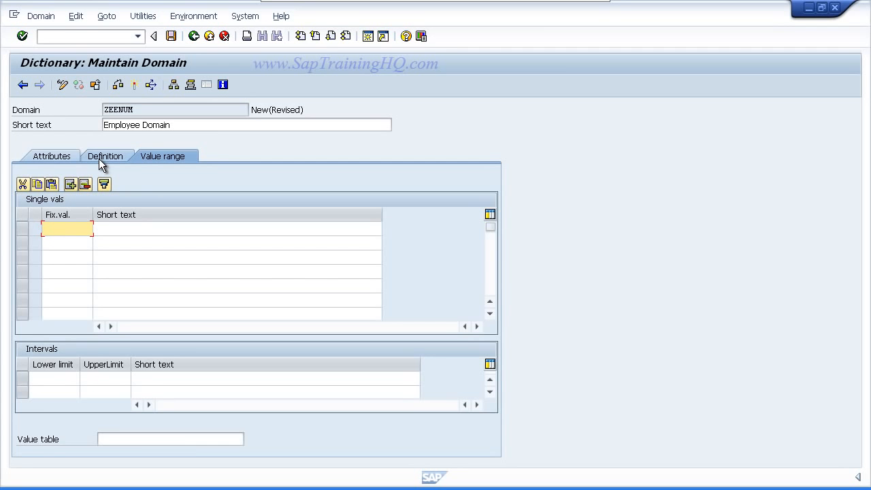
{"action": "left_click", "coordinate": [171, 36]}
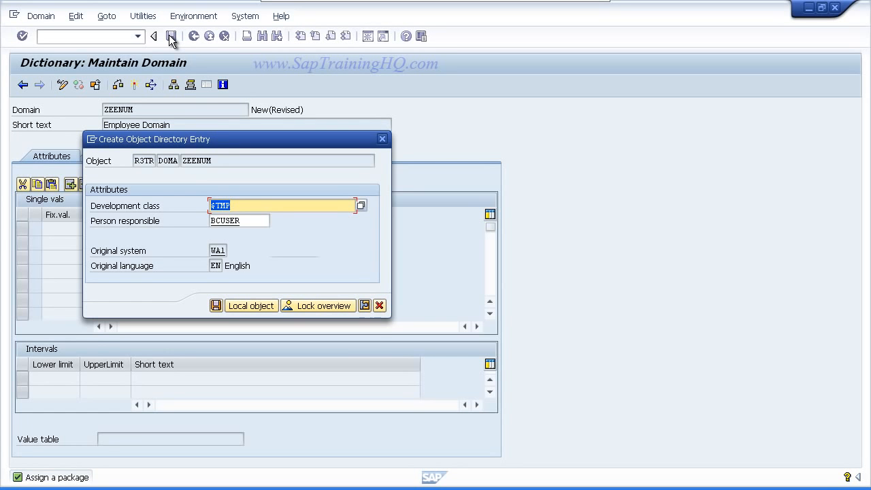
{"action": "left_click", "coordinate": [249, 306]}
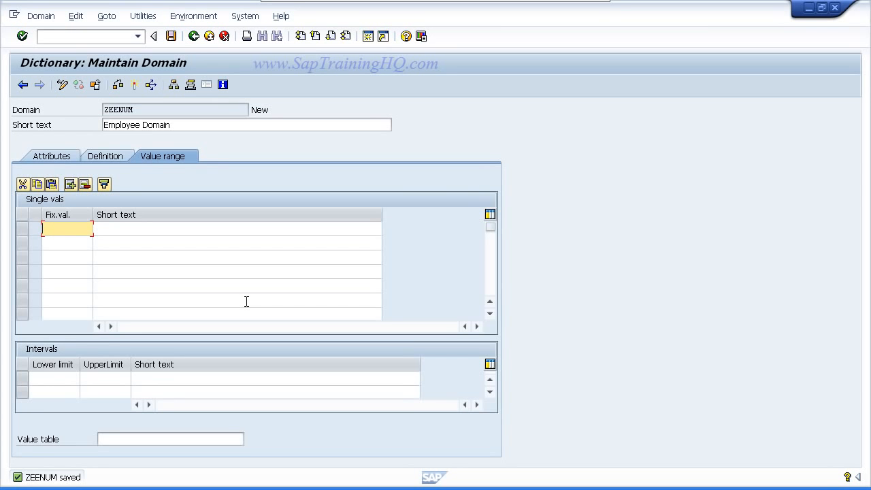
- Activate domain ZEENUM from the list of inactive local objects, widening the object type column to read it
{"action": "left_click", "coordinate": [136, 87]}
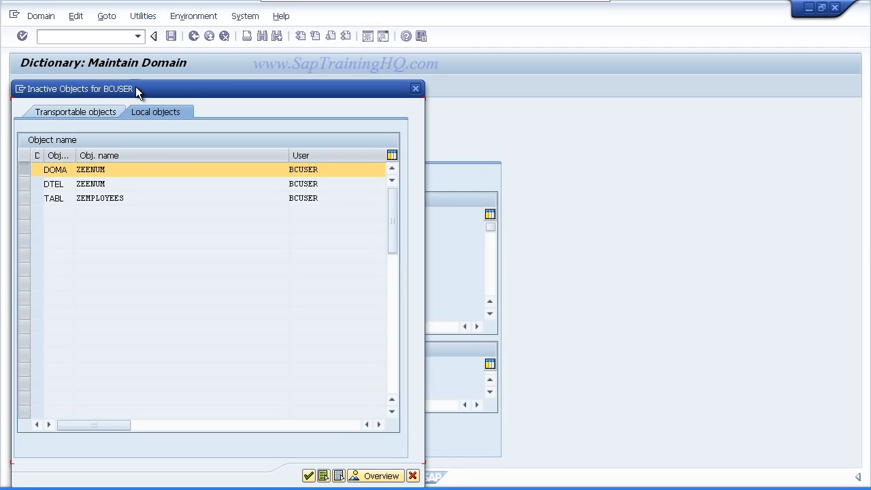
{"action": "left_click_drag", "start_coordinate": [76, 155], "coordinate": [88, 153]}
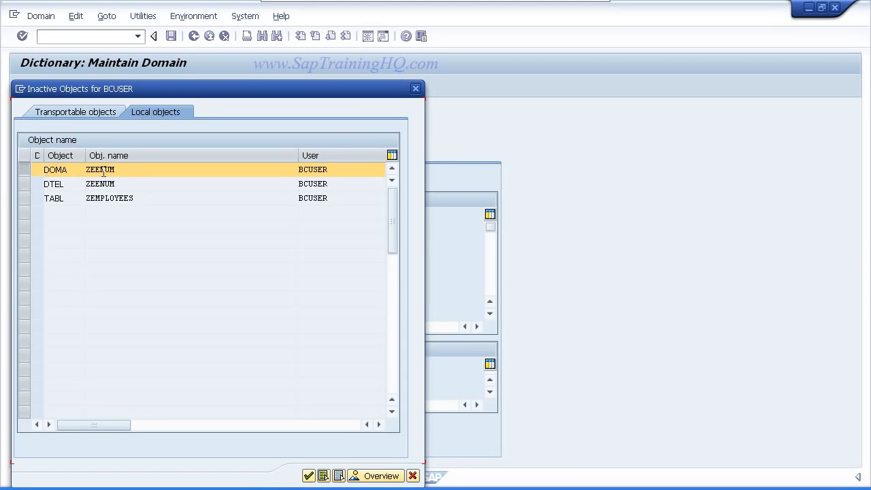
{"action": "left_click", "coordinate": [310, 479]}
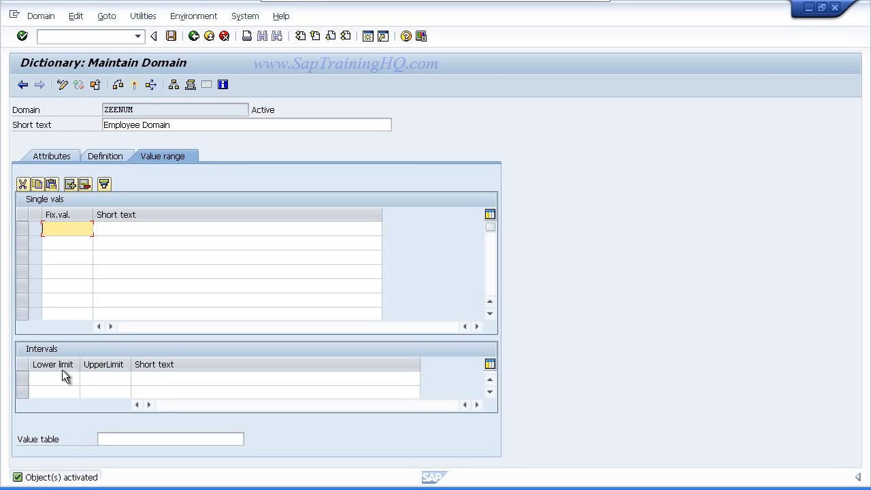
- Return to data element ZEENUM and check the domain assigned as its elementary type and the domain's description
{"action": "left_click", "coordinate": [194, 36]}
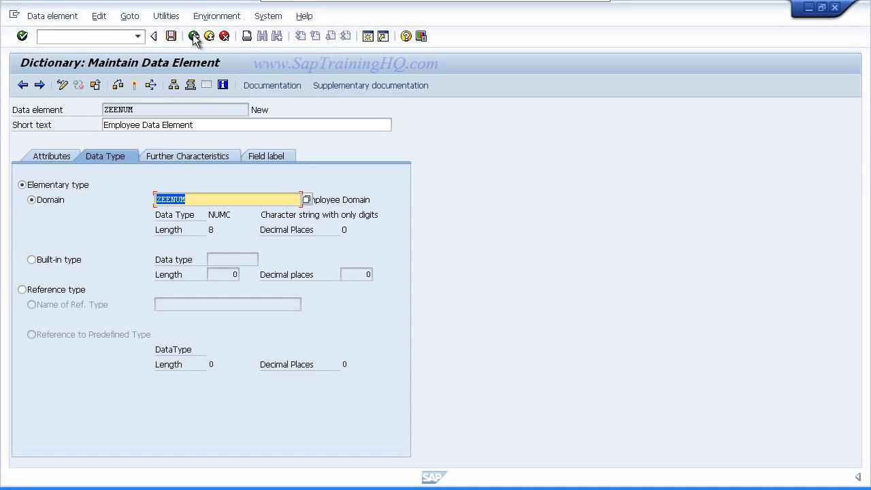
{"action": "left_click", "coordinate": [190, 199]}
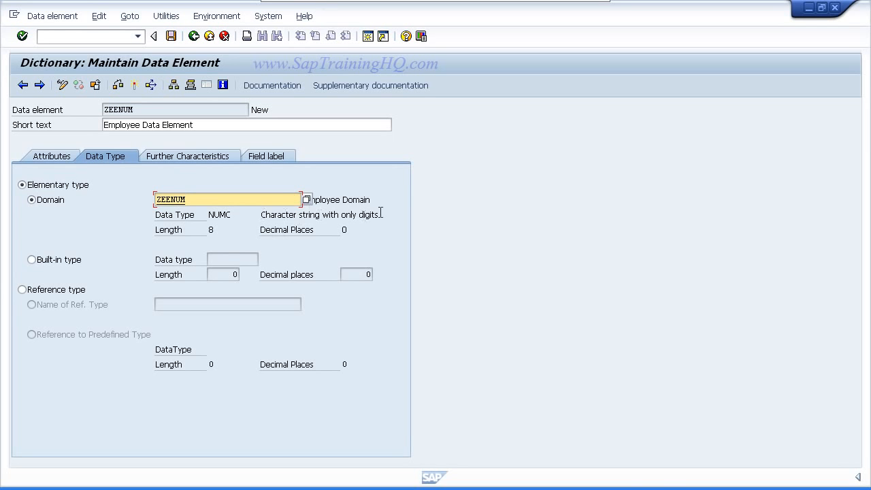
{"action": "left_click_drag", "start_coordinate": [371, 199], "coordinate": [296, 201]}
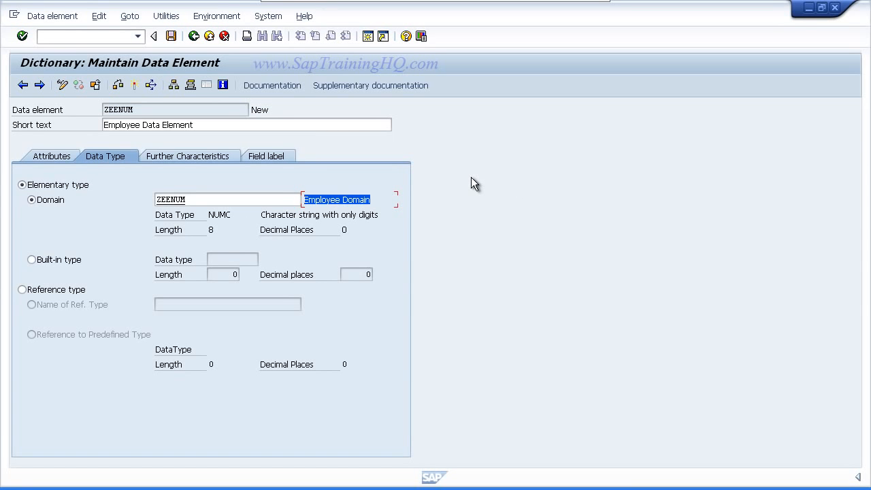
- Copy the short text Employee Data Element into the data element's short, medium, long and heading field labels
{"action": "left_click", "coordinate": [259, 156]}
{"action": "key", "text": "ctrl+c"}
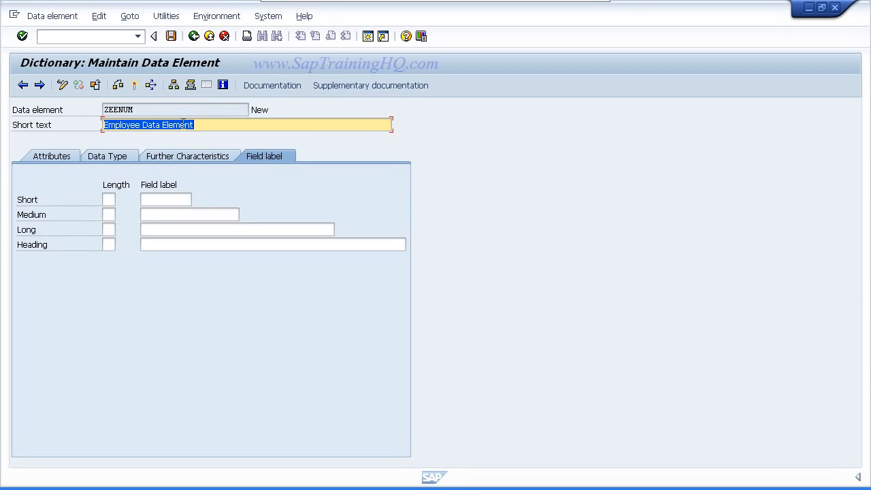
{"action": "key", "text": "End"}
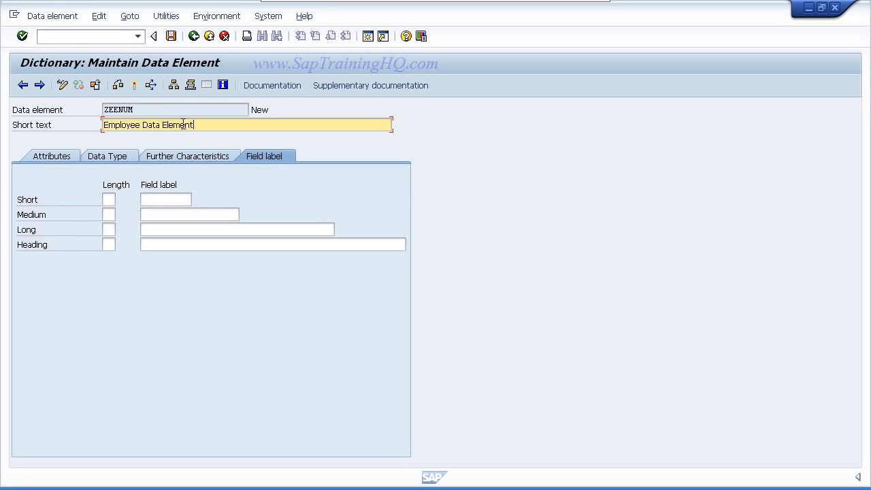
{"action": "left_click", "coordinate": [151, 198]}
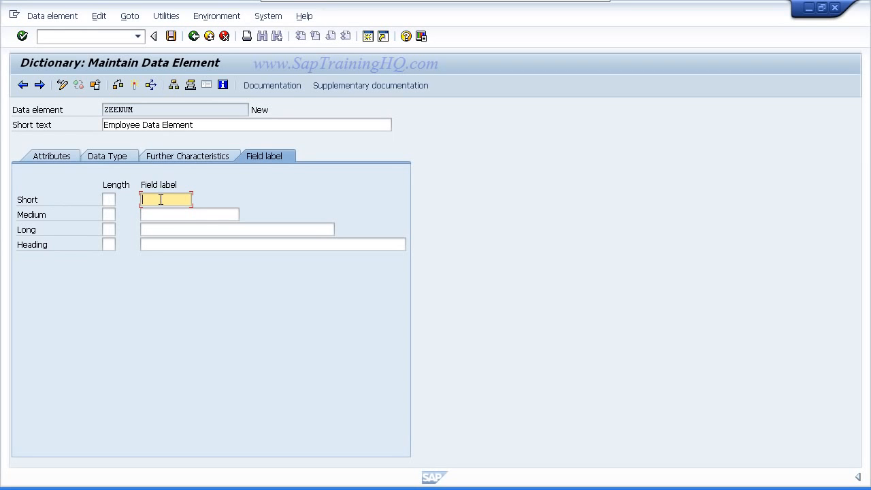
{"action": "type", "text": "Employee D"}
{"action": "left_click", "coordinate": [166, 214]}
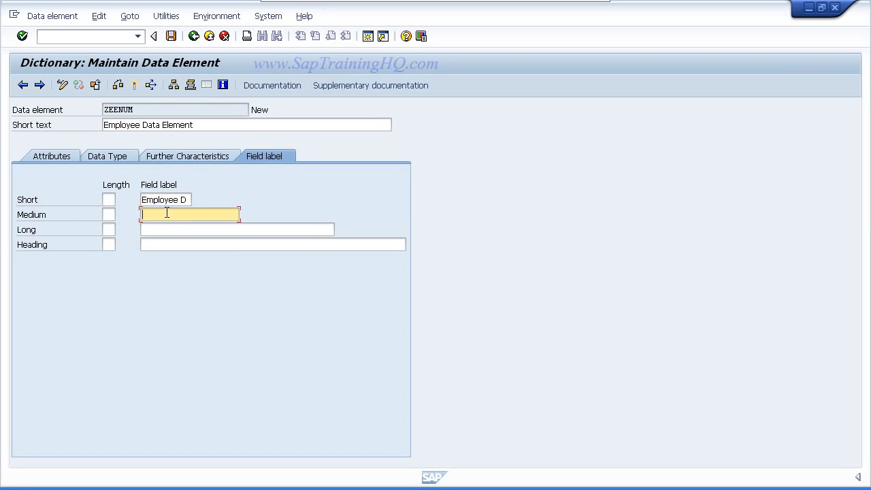
{"action": "key", "text": "ctrl+v"}
{"action": "left_click", "coordinate": [179, 230]}
{"action": "type", "text": "Employee Data Element"}
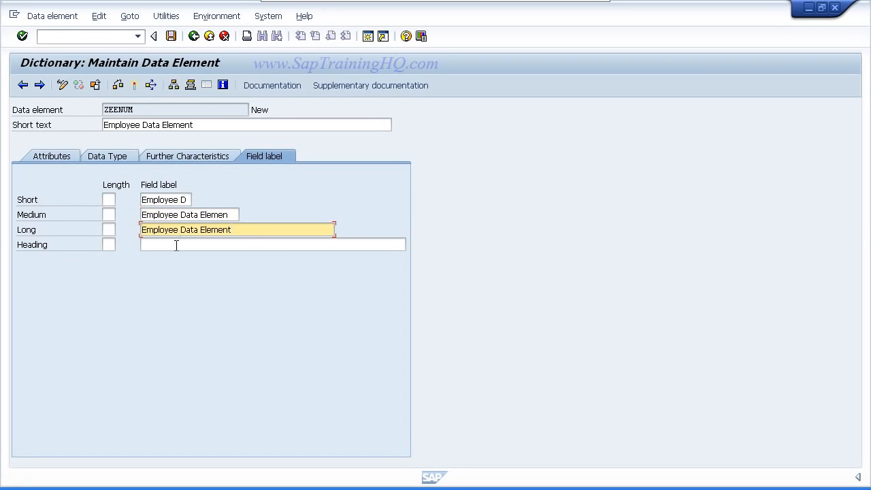
{"action": "left_click", "coordinate": [177, 244]}
{"action": "type", "text": "Employee Data Element"}
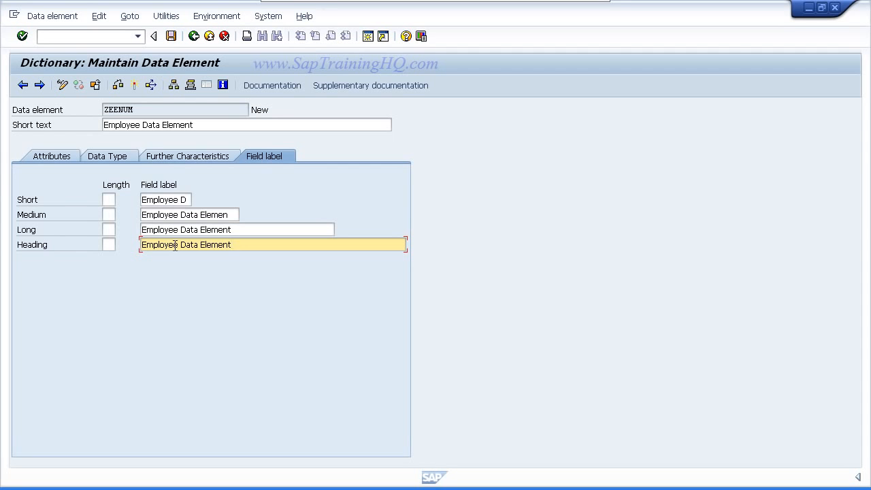
- Change the short field label to Employee N and replace the ending of the medium label with Number
{"action": "double_click", "coordinate": [182, 199]}
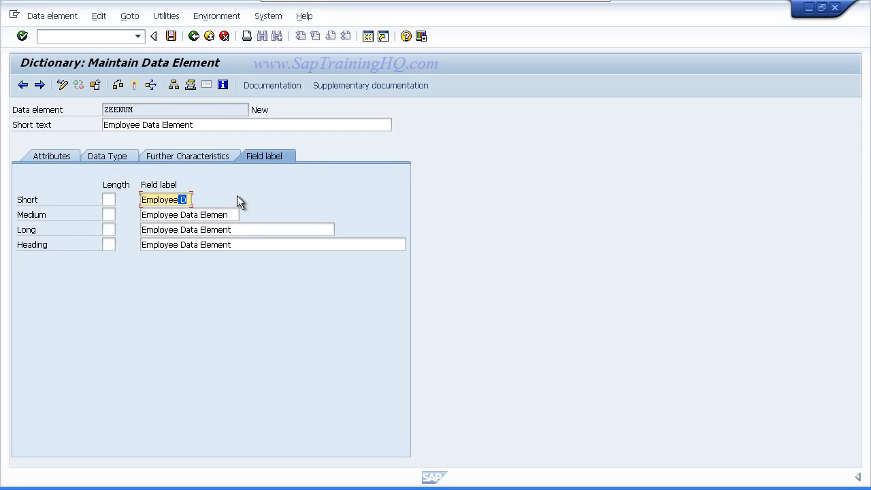
{"action": "key", "text": "BackSpace"}
{"action": "type", "text": "N"}
{"action": "key", "text": "Tab"}
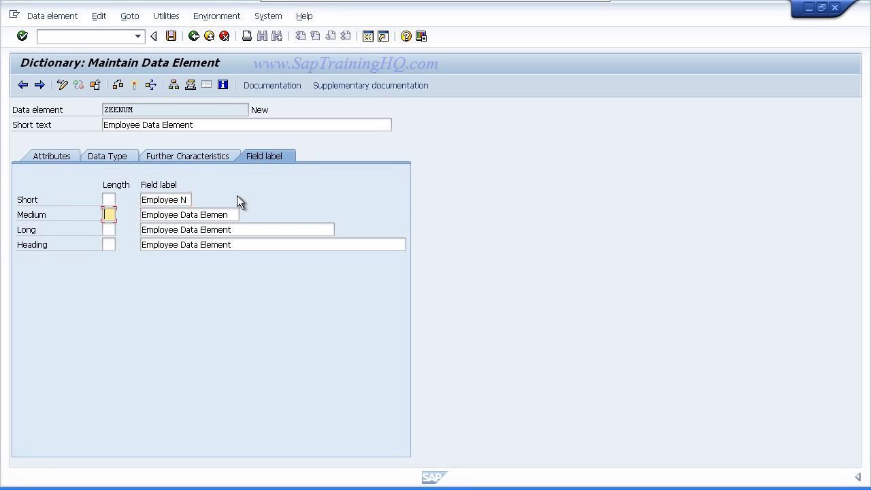
{"action": "key", "text": "Tab"}
{"action": "key", "text": "End"}
{"action": "key", "text": "shift+ctrl+Left"}
{"action": "key", "text": "shift+ctrl+Left"}
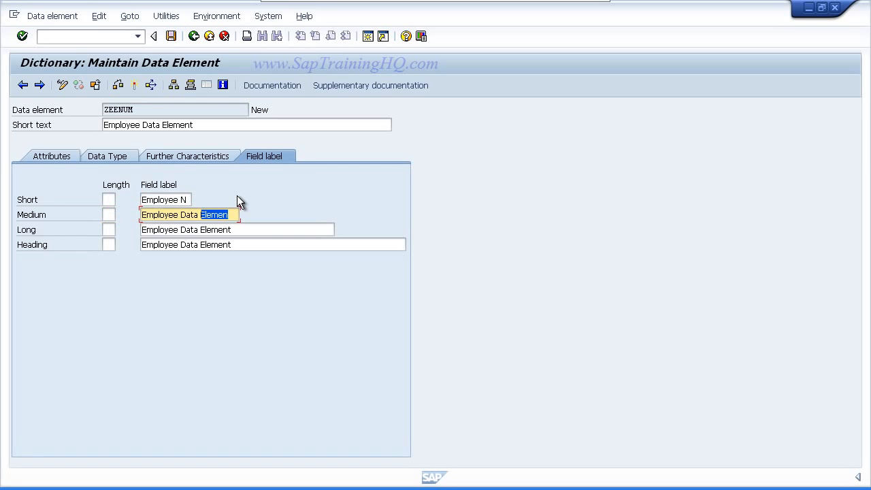
{"action": "type", "text": "Number"}
- Set the long and heading field labels to Employee Number as well, and have the label lengths filled in
{"action": "left_click_drag", "start_coordinate": [236, 215], "coordinate": [180, 215]}
{"action": "key", "text": "ctrl+c"}
{"action": "left_click", "coordinate": [179, 219]}
{"action": "left_click_drag", "start_coordinate": [242, 229], "coordinate": [179, 232]}
{"action": "type", "text": "Number"}
{"action": "left_click_drag", "start_coordinate": [234, 245], "coordinate": [178, 244]}
{"action": "key", "text": "ctrl+v"}
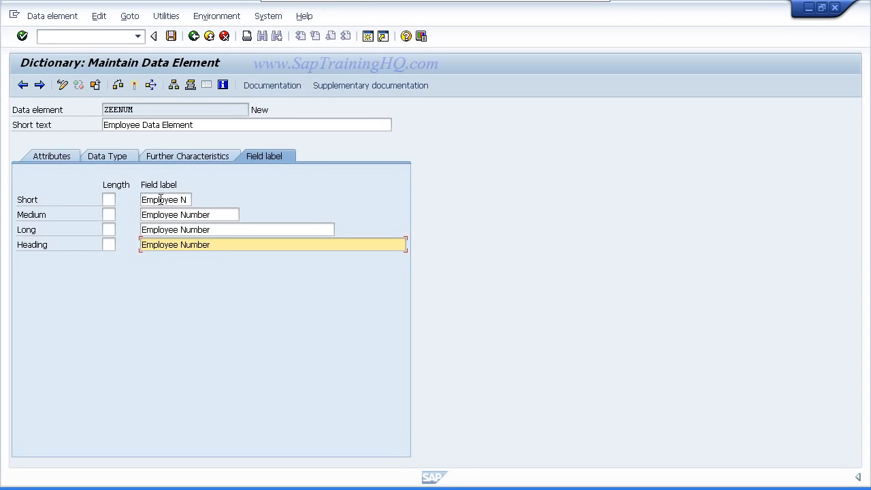
{"action": "key", "text": "Return"}
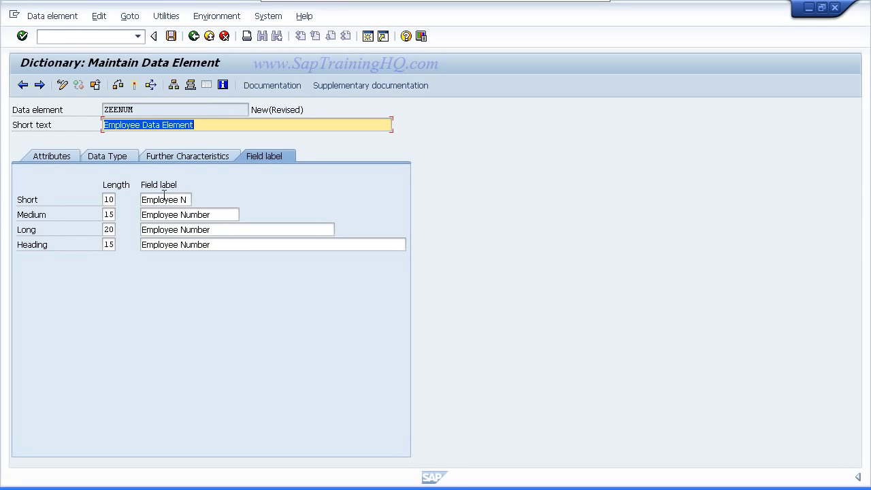
- Save data element ZEENUM and activate it from the list of inactive local objects
{"action": "left_click", "coordinate": [170, 36]}
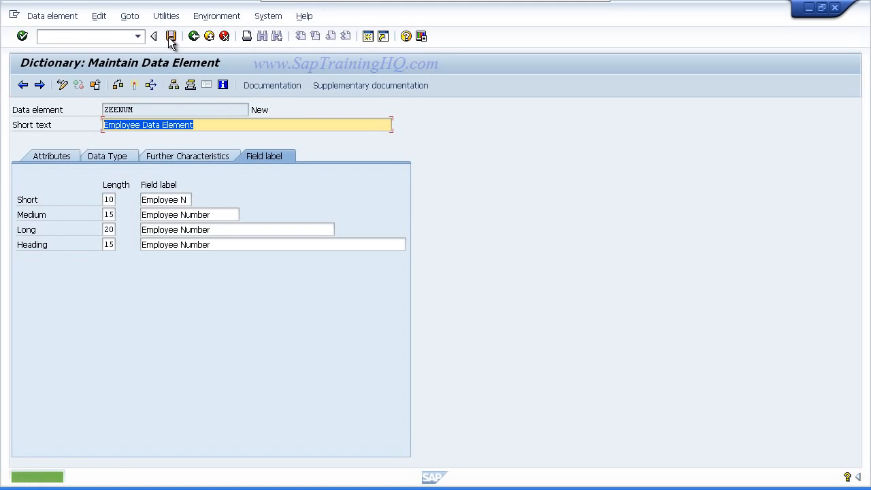
{"action": "left_click", "coordinate": [134, 85]}
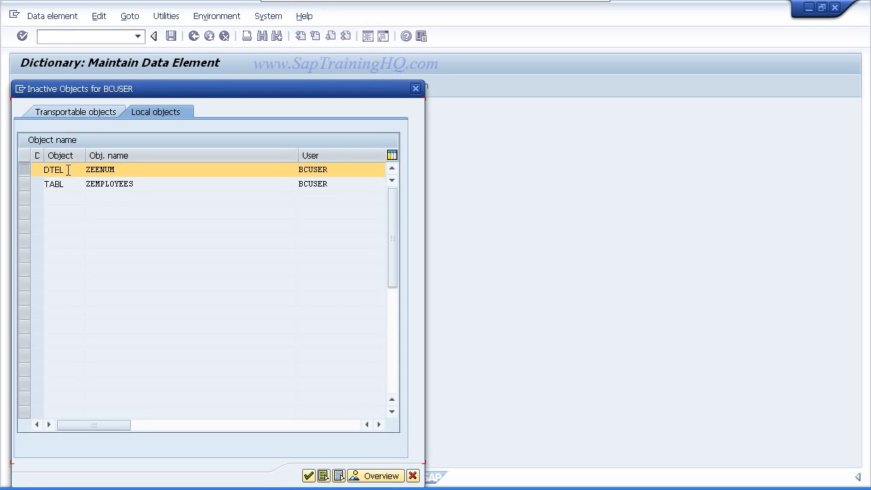
{"action": "left_click", "coordinate": [308, 476]}
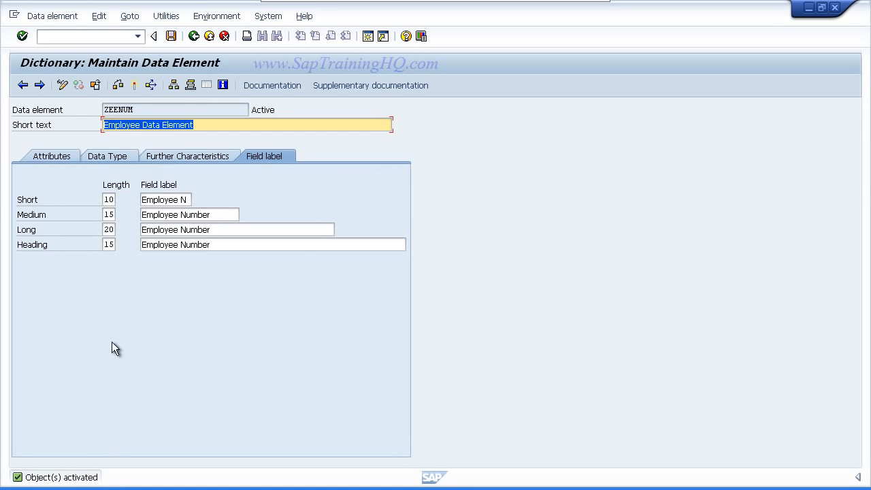
- Return to table ZEMPLOYEES and check the data element and short text of the EMPLOYEE field
{"action": "left_click", "coordinate": [195, 37]}
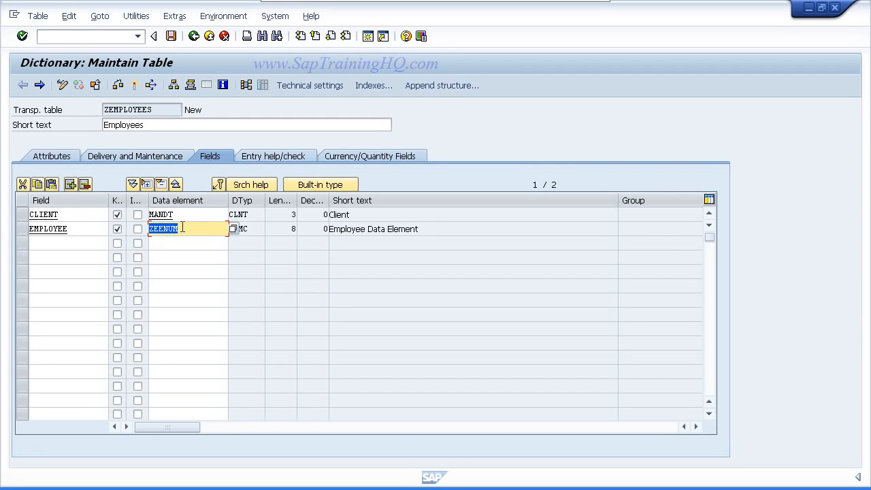
{"action": "left_click", "coordinate": [160, 228]}
{"action": "left_click", "coordinate": [351, 229]}
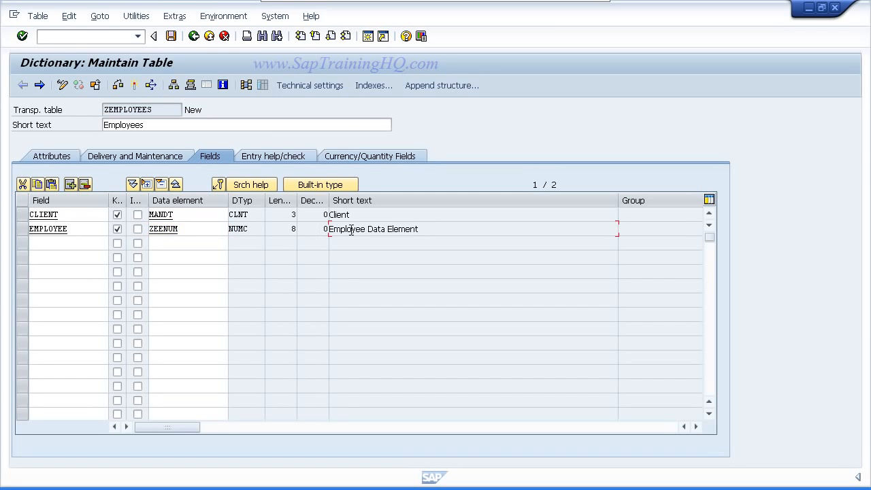